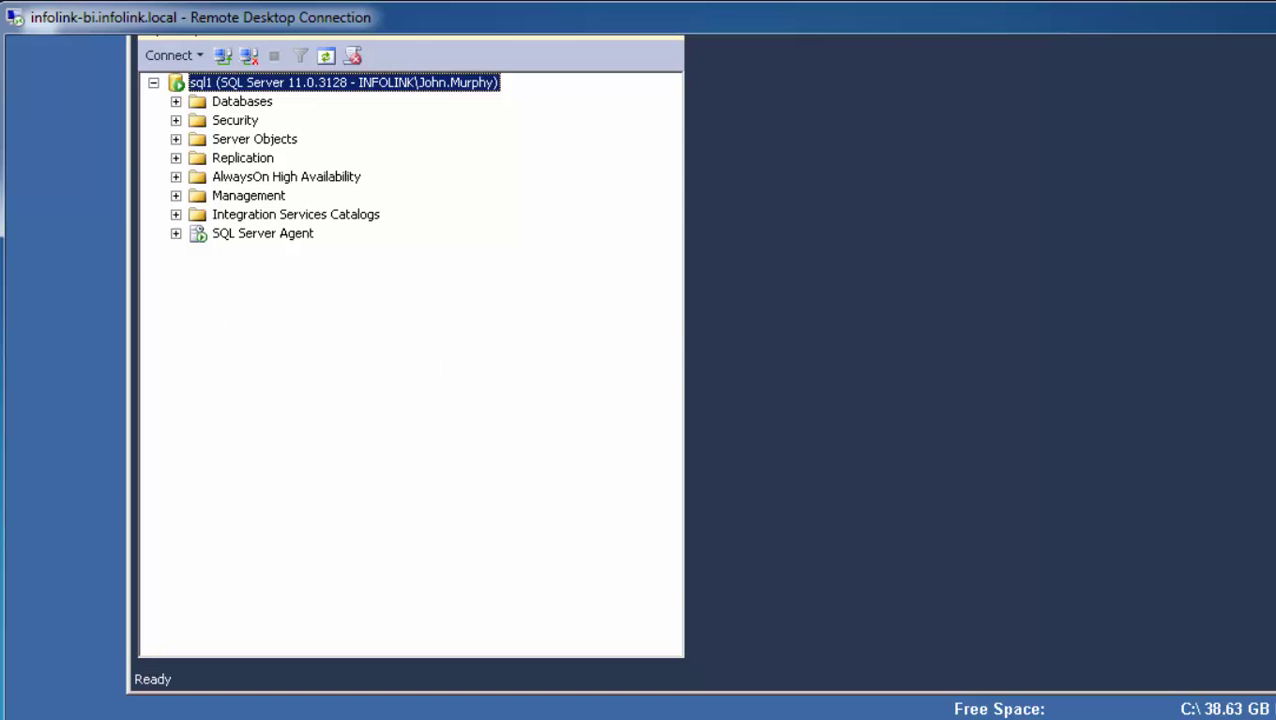
# - Expand Databases, SPSS_Murphy_Test and its Tables folder to reveal dbo.table1
pyautogui.click(176, 101)
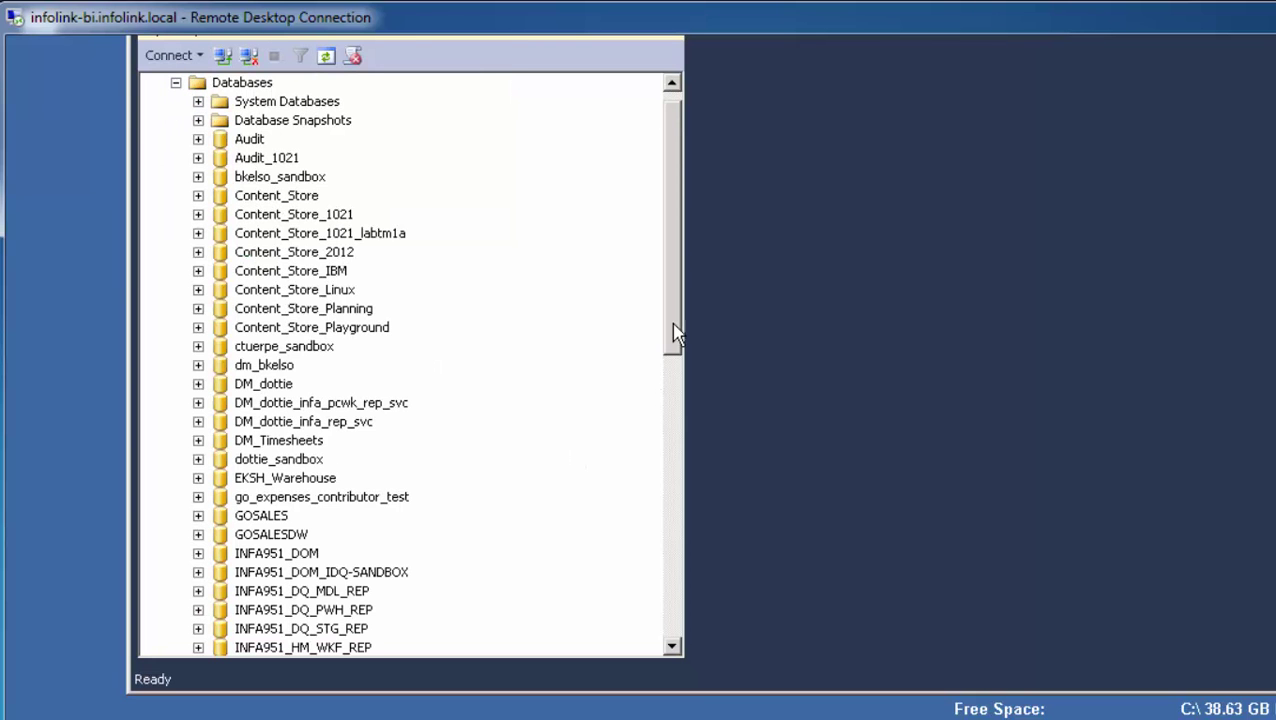
pyautogui.moveTo(678, 339); pyautogui.dragTo(678, 505)
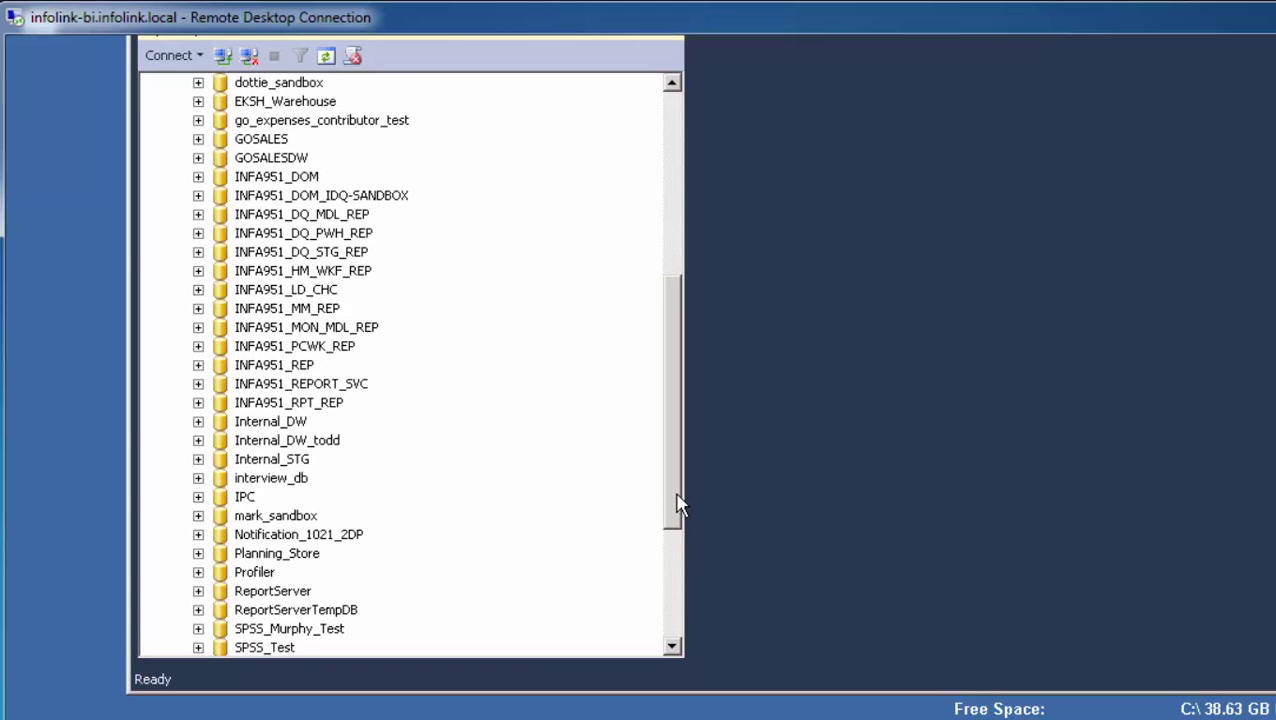
pyautogui.click(198, 630)
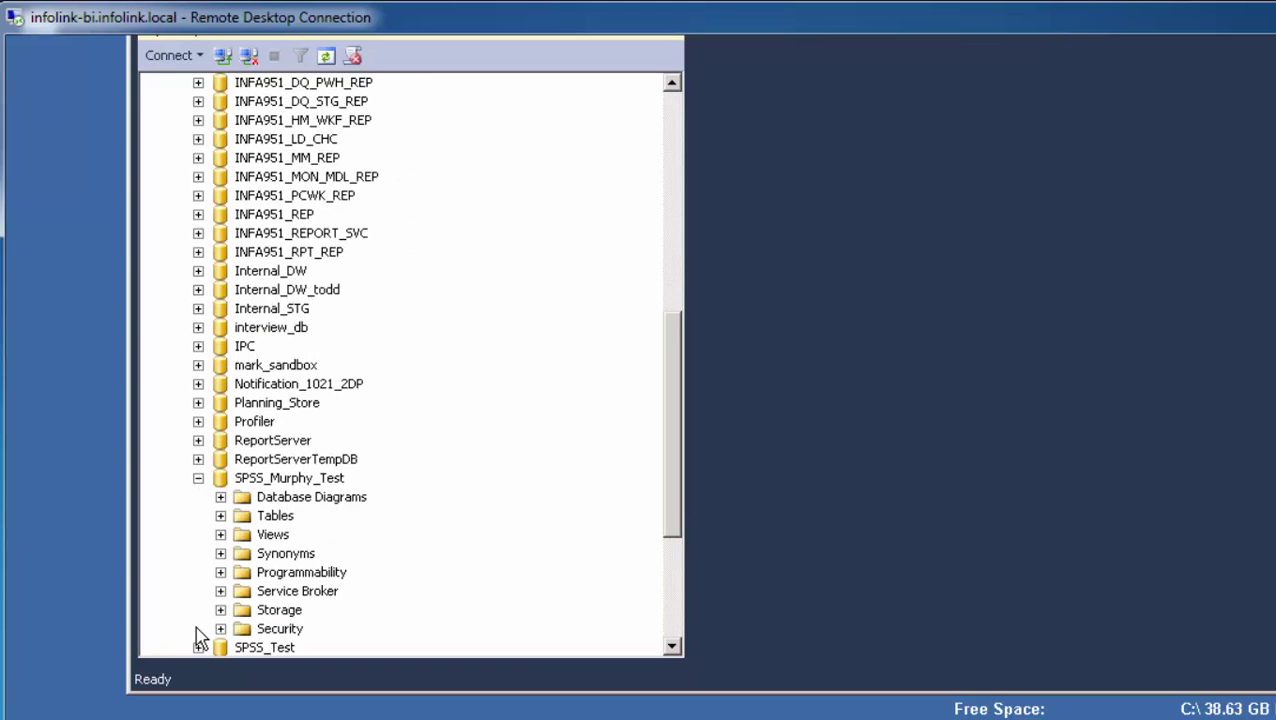
pyautogui.click(220, 515)
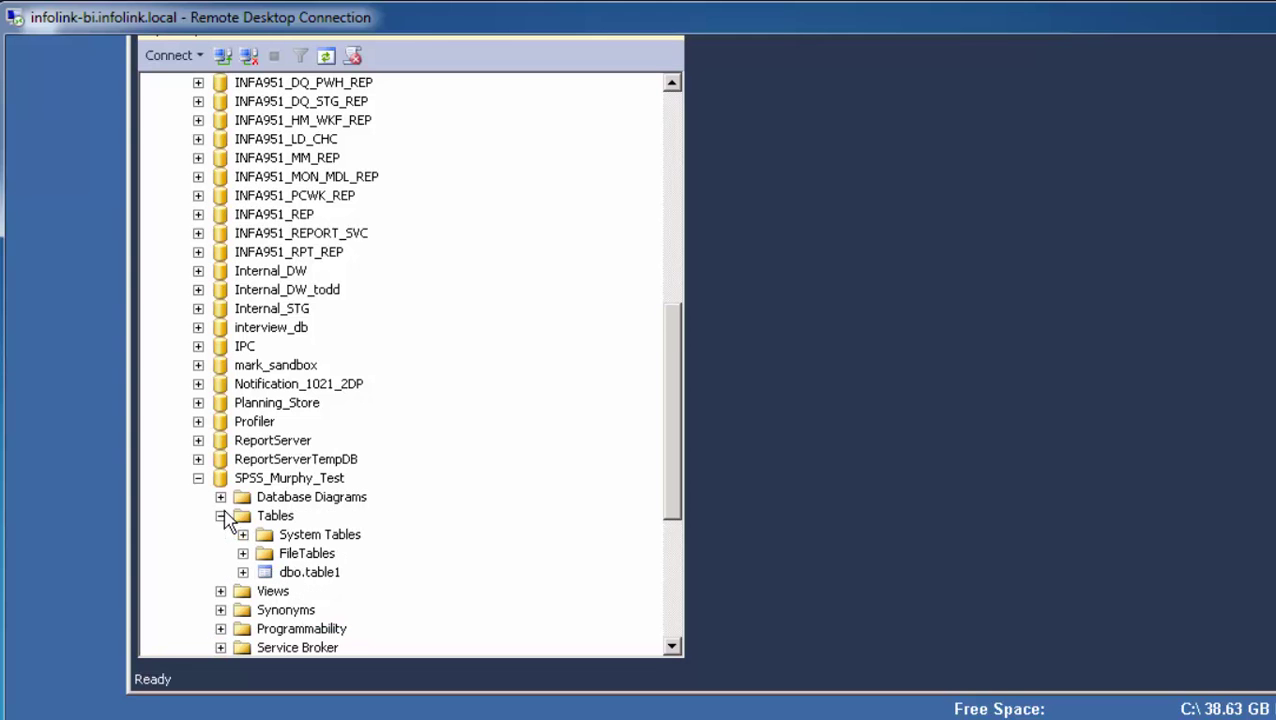
# - Select the top 1000 rows of dbo.table1 and widen the results grid to view score columns
pyautogui.rightClick(316, 578)
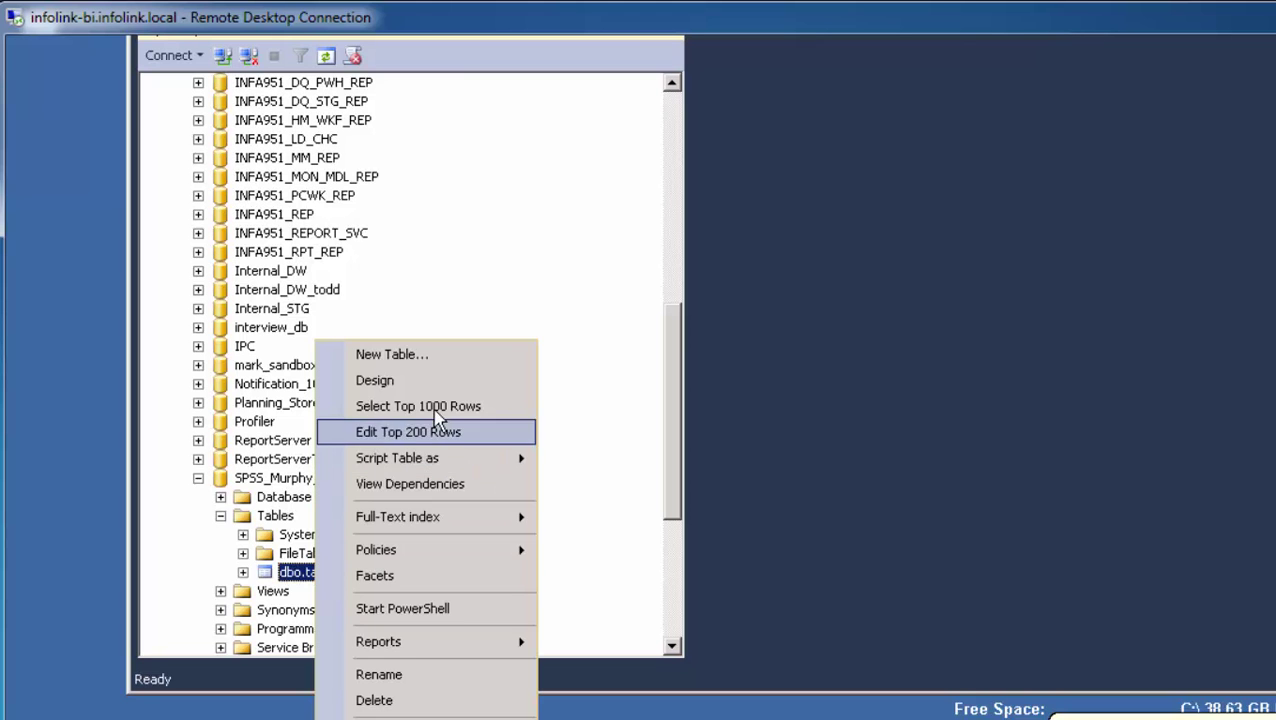
pyautogui.click(435, 408)
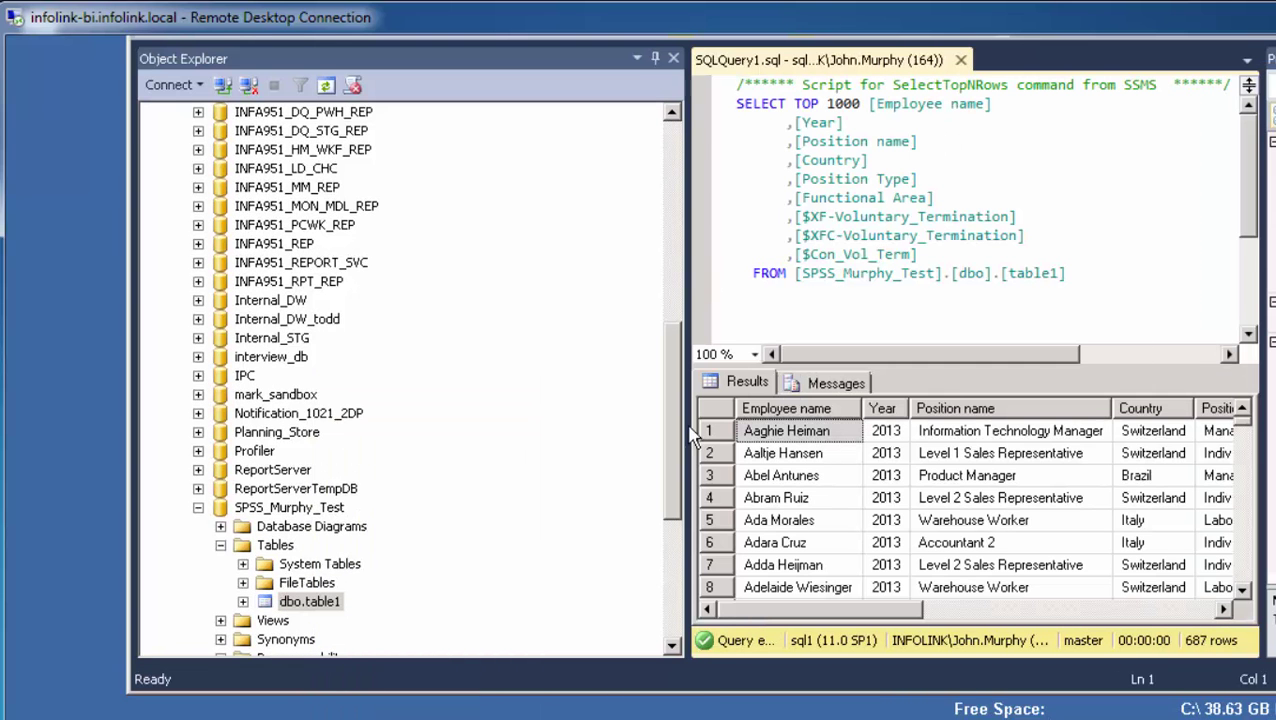
pyautogui.moveTo(688, 474); pyautogui.dragTo(418, 469)
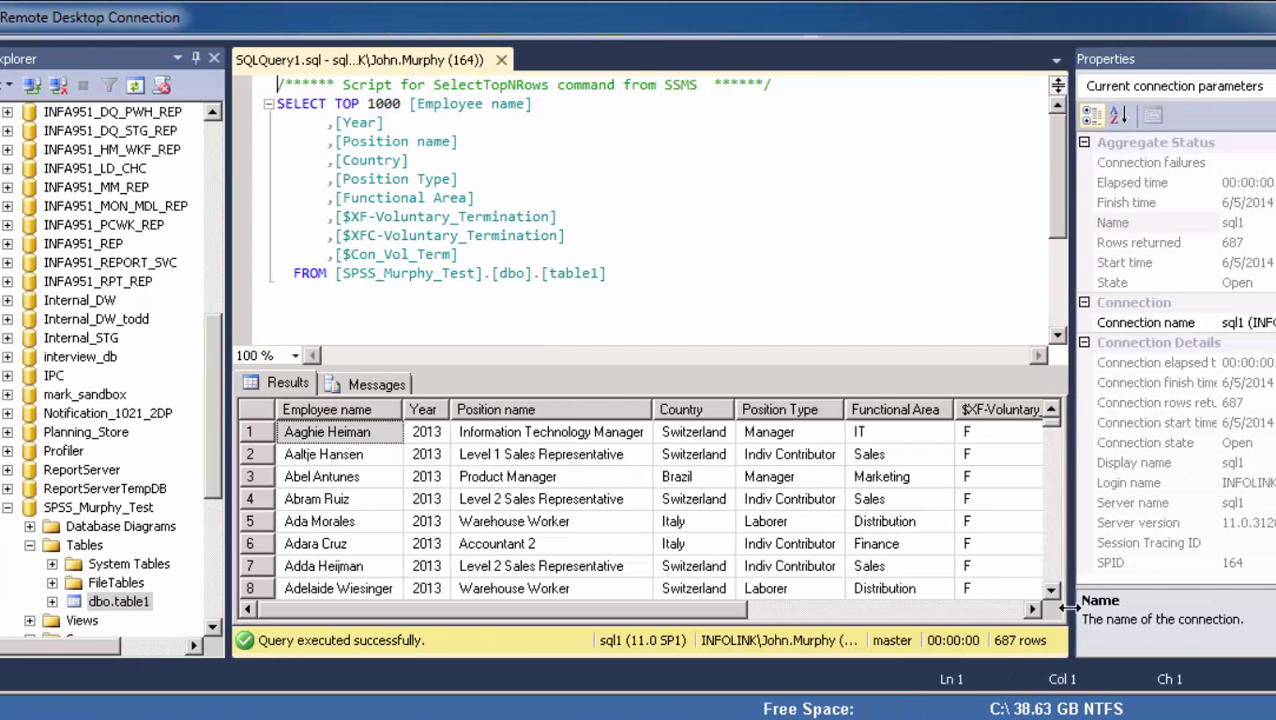
pyautogui.moveTo(1123, 610); pyautogui.dragTo(1262, 563)
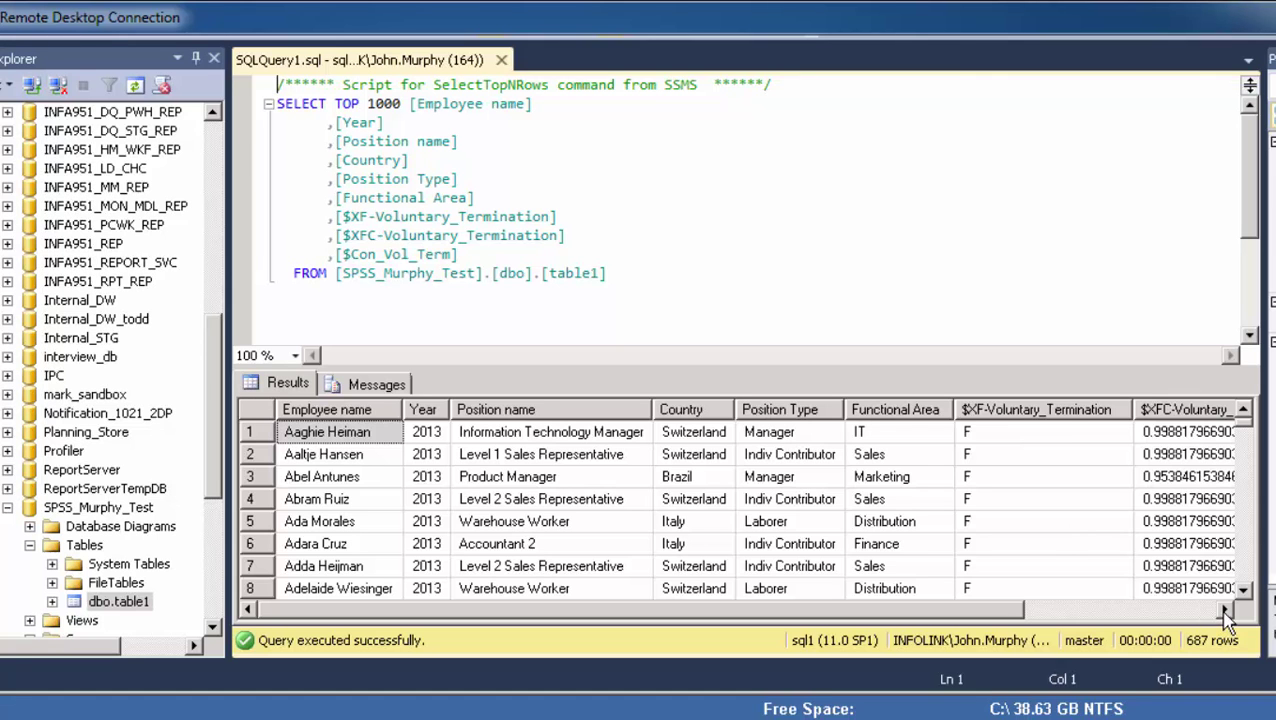
pyautogui.moveTo(1226, 614); pyautogui.dragTo(1226, 617)
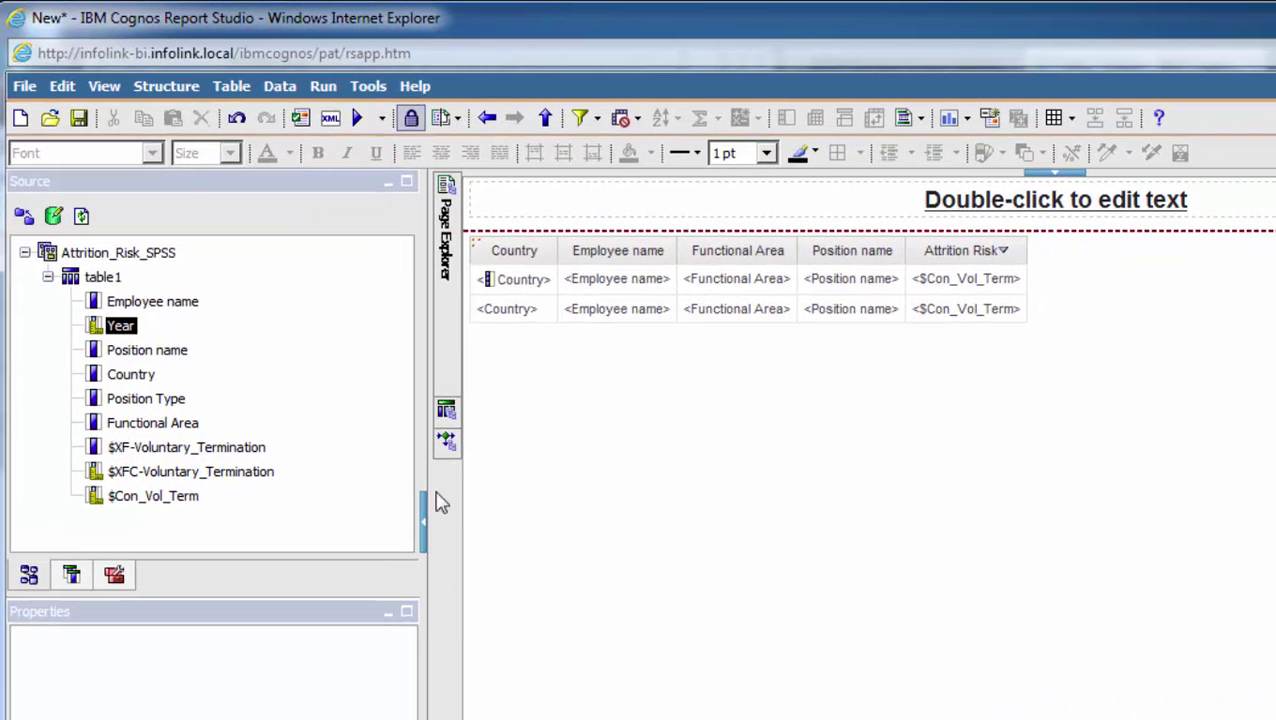
# - Open Query1 from Query Explorer and drag Year into its Detail Filters
pyautogui.click(446, 410)
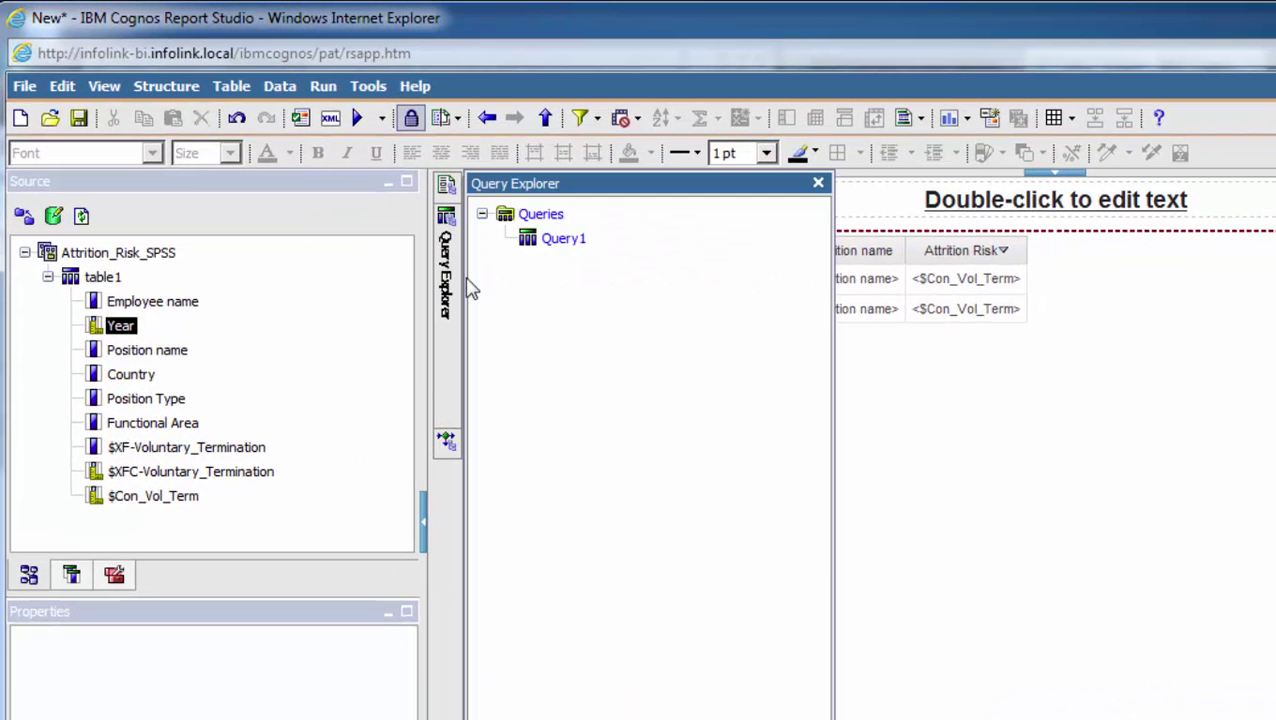
pyautogui.doubleClick(556, 240)
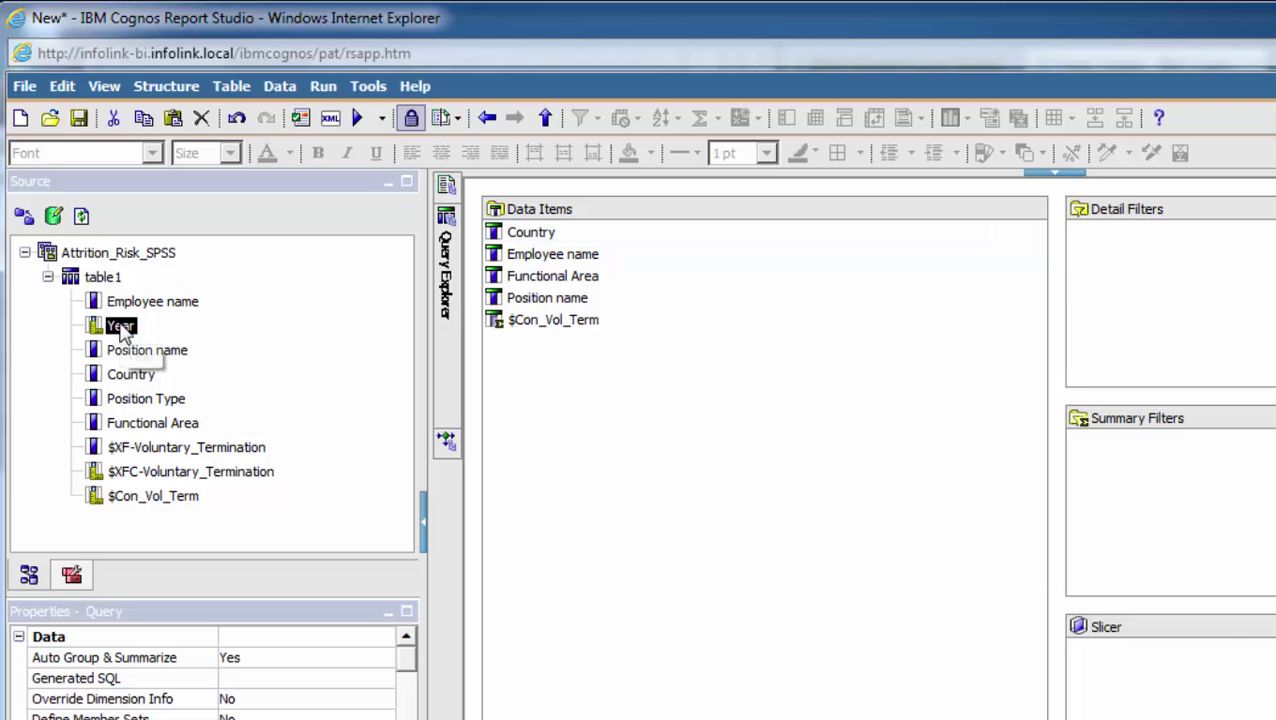
pyautogui.moveTo(122, 330); pyautogui.dragTo(1133, 248)
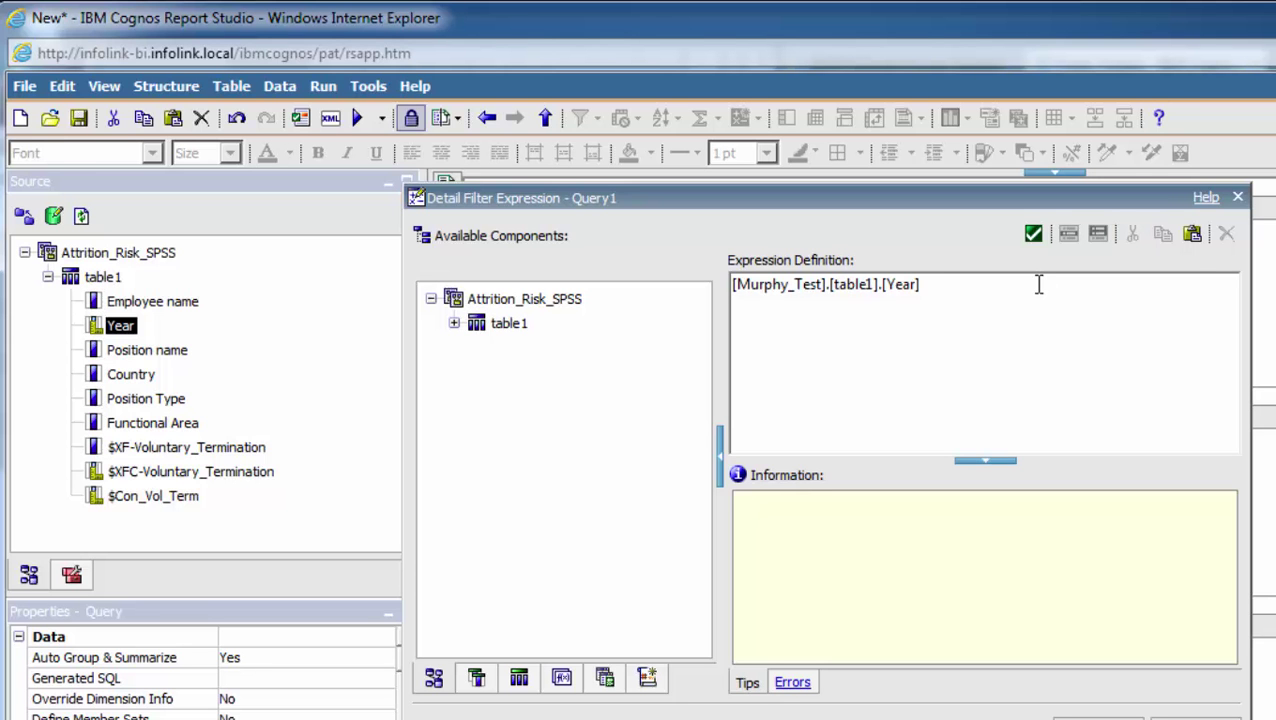
# - Complete the filter as [Year] = '2013', validate it and confirm
pyautogui.click(1039, 285)
pyautogui.write("= '2013'")
pyautogui.click(1034, 236)
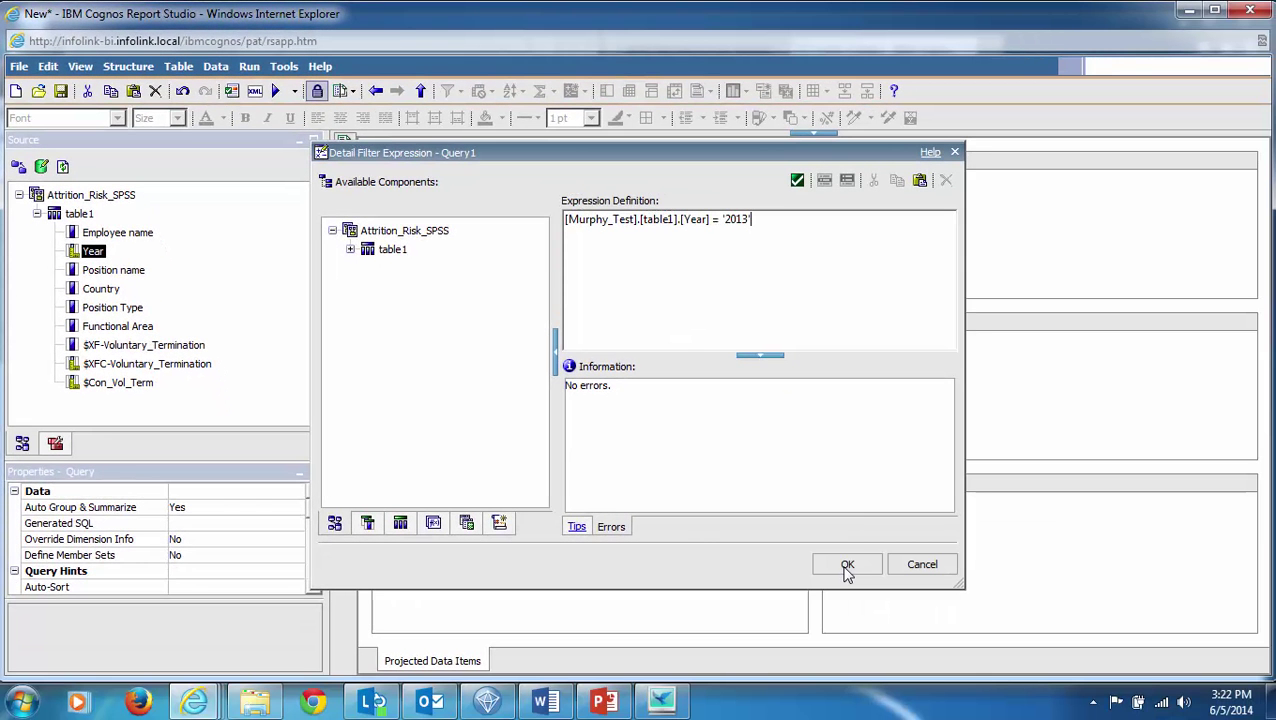
pyautogui.click(847, 566)
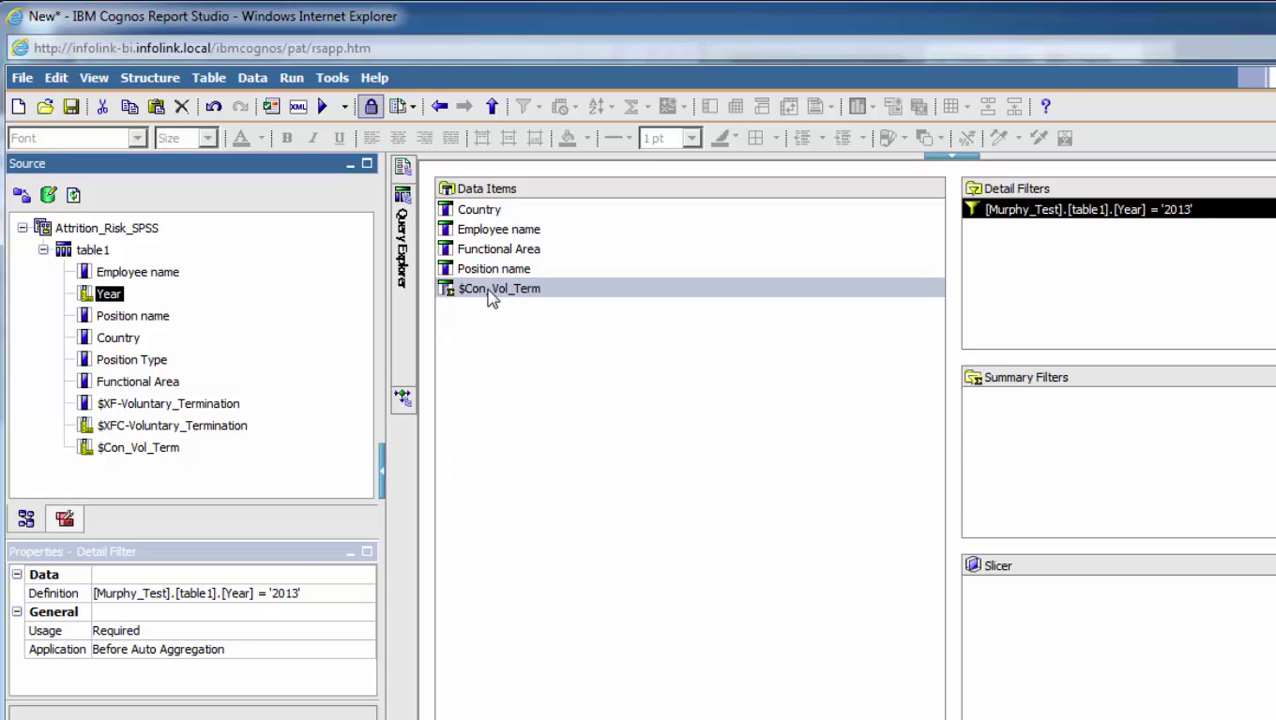
# - Add a validated detail filter [$Con_Vol_Term] >= 0.10 to Query1
pyautogui.click(490, 293)
pyautogui.moveTo(498, 296); pyautogui.dragTo(1030, 270)
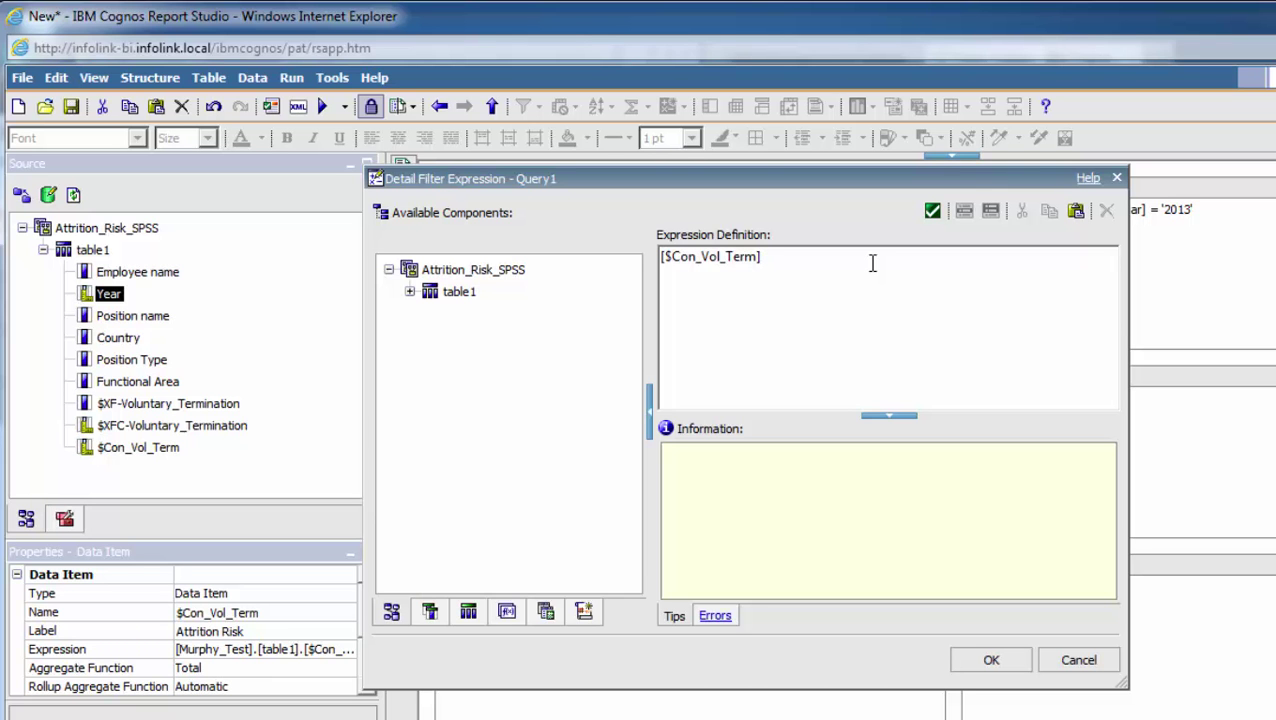
pyautogui.write('>= 0.10')
pyautogui.click(934, 213)
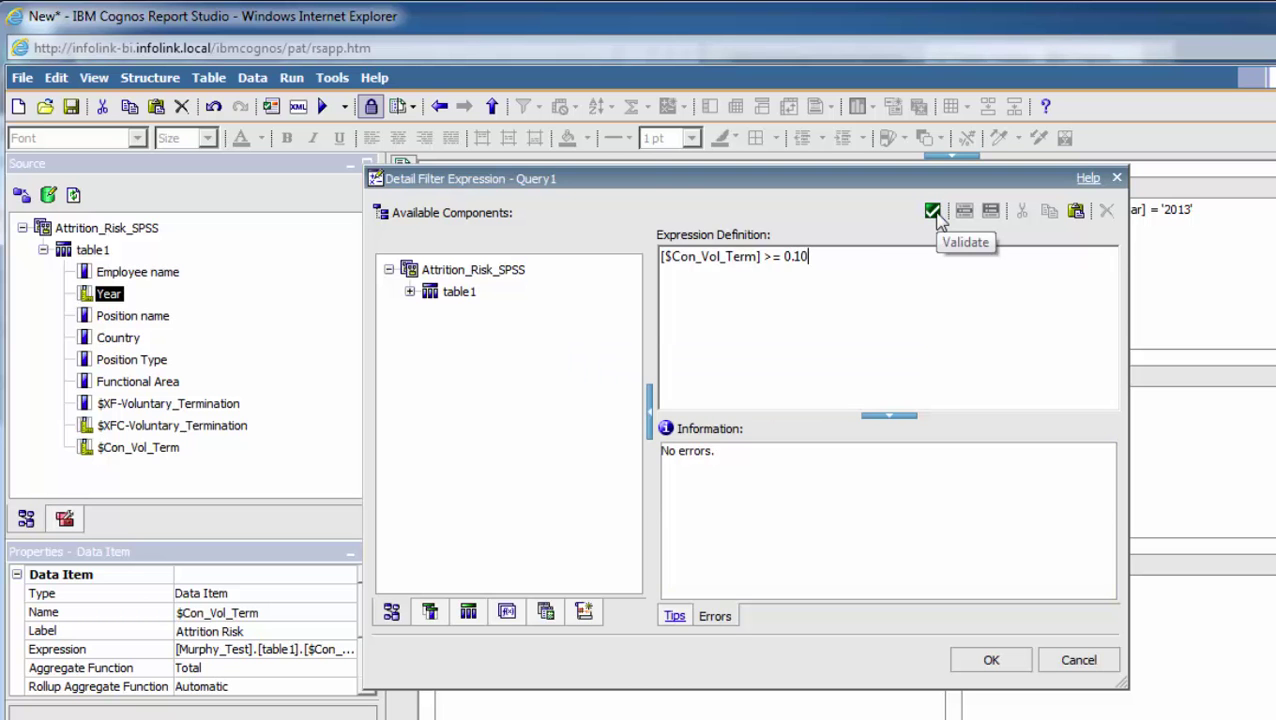
pyautogui.click(992, 660)
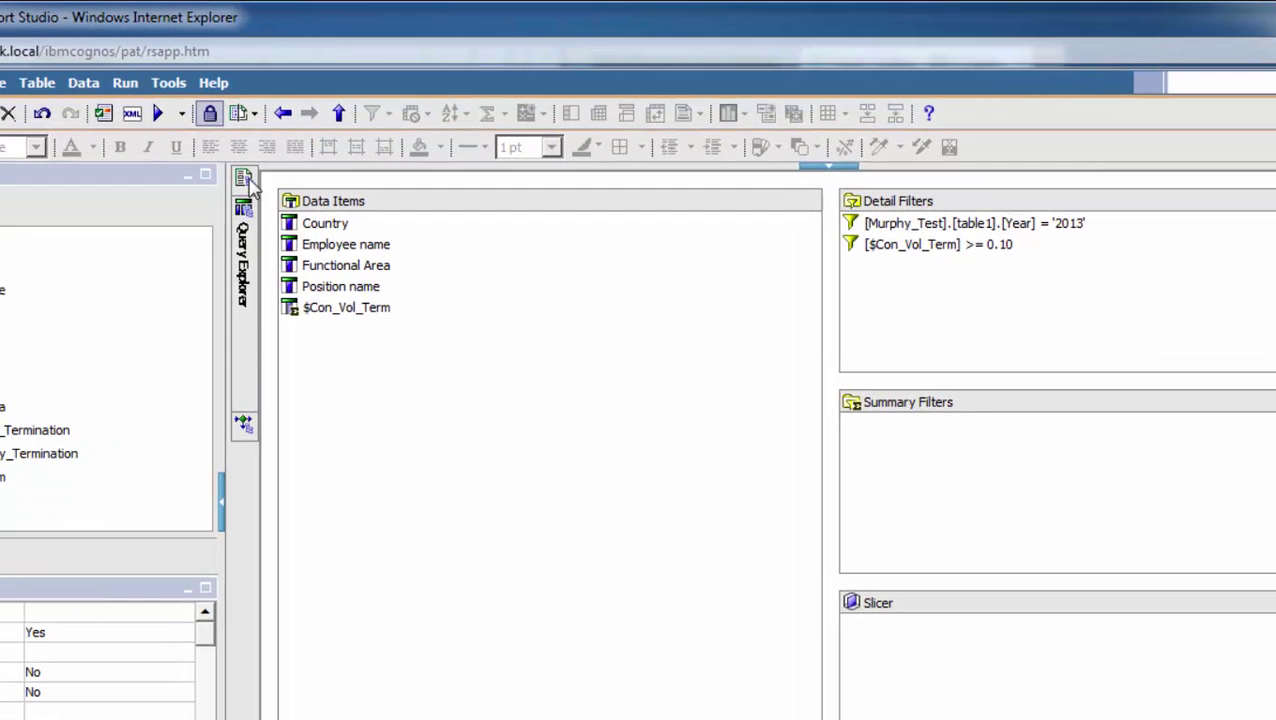
# - On Page1, set the title to 'Highest Voluntary Employee Attrition Risk by Country for 2013'
pyautogui.click(246, 180)
pyautogui.doubleClick(350, 230)
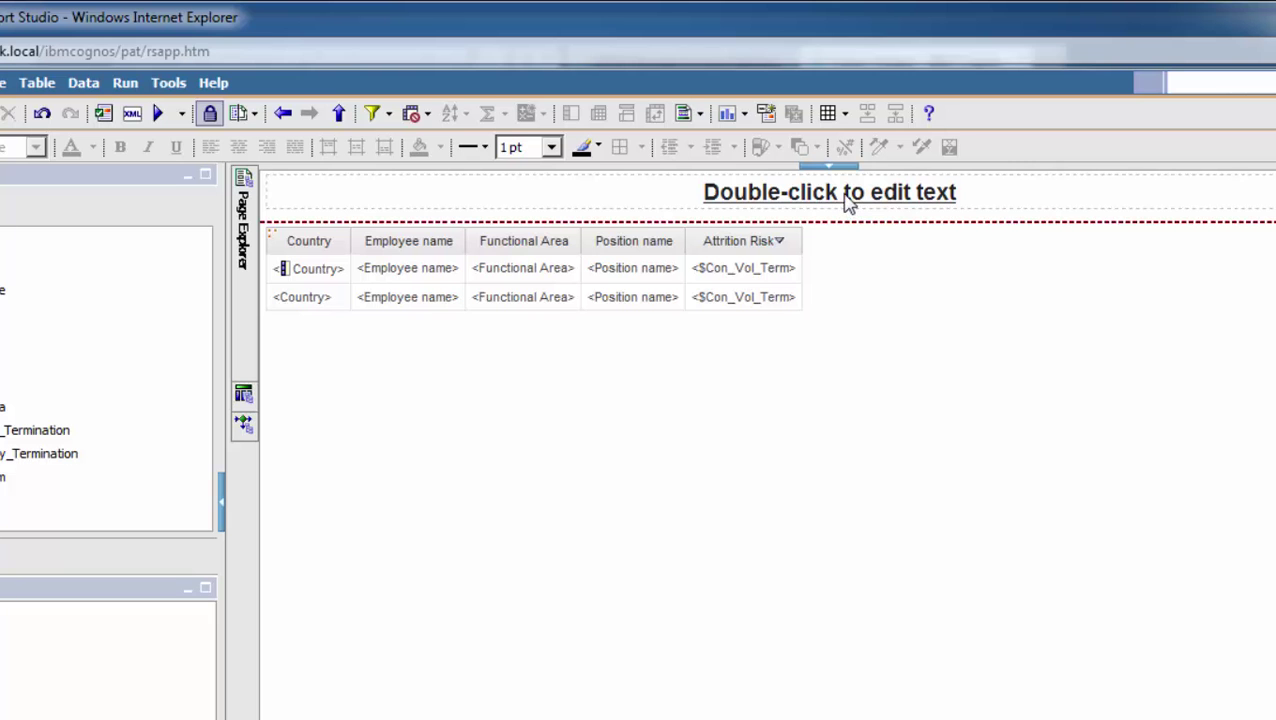
pyautogui.doubleClick(848, 200)
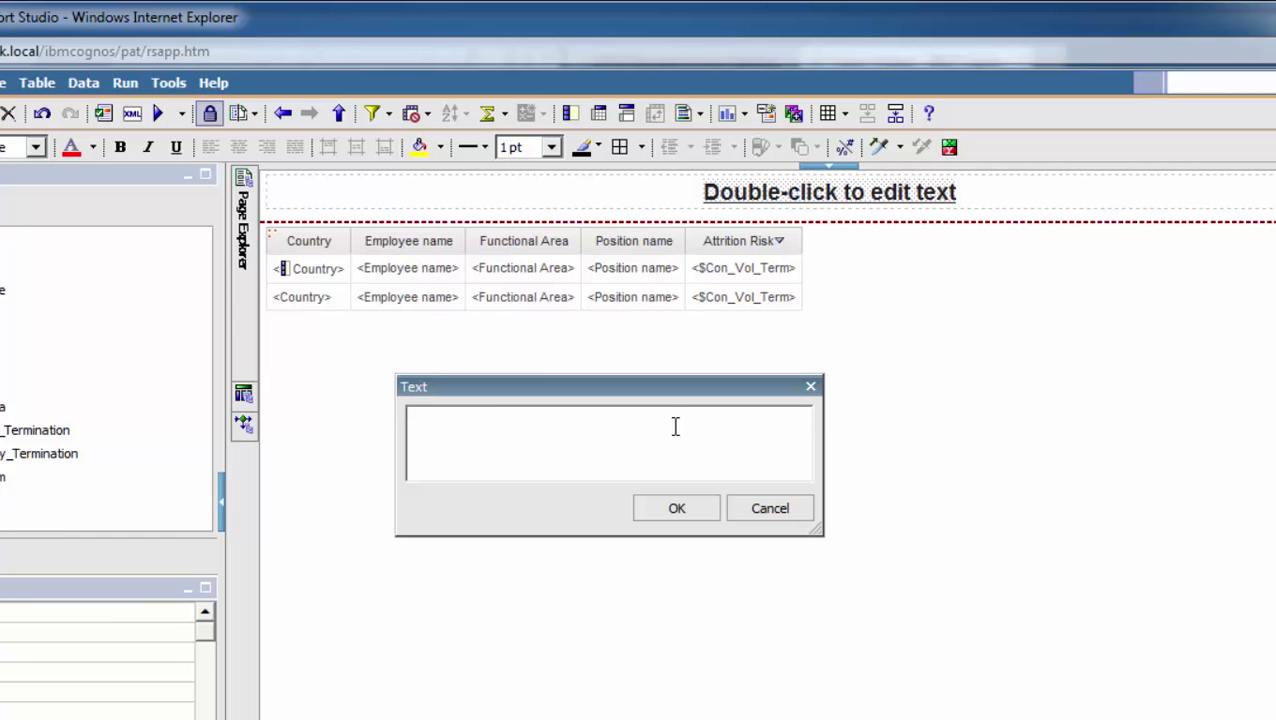
pyautogui.write('Highest Voluntary Empl')
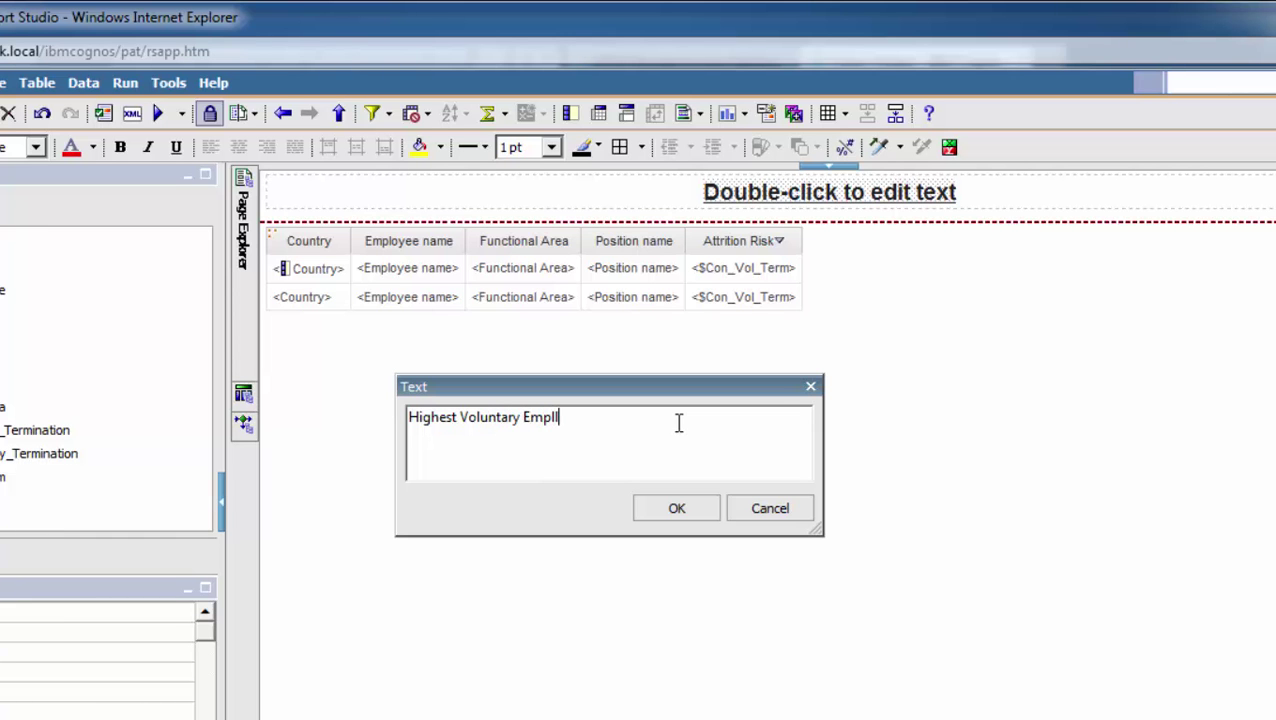
pyautogui.write('oyee Attrition Risk by Country for 201')
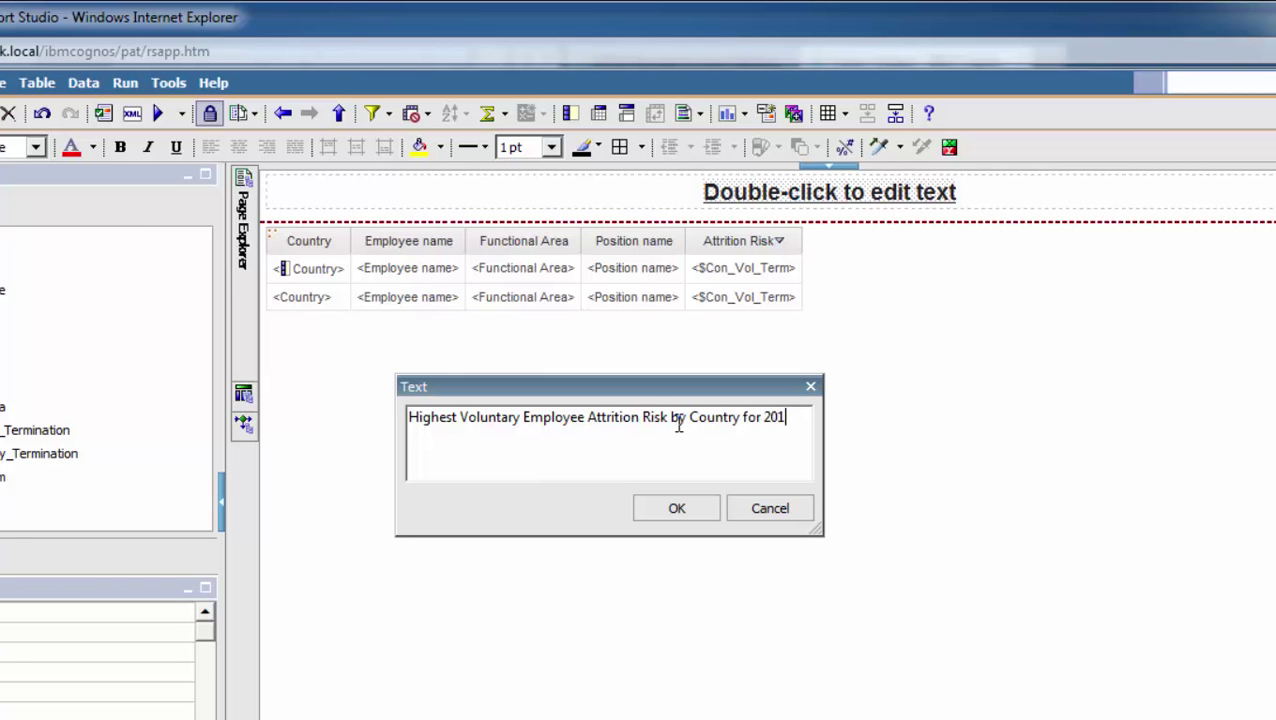
pyautogui.write('3')
pyautogui.click(690, 512)
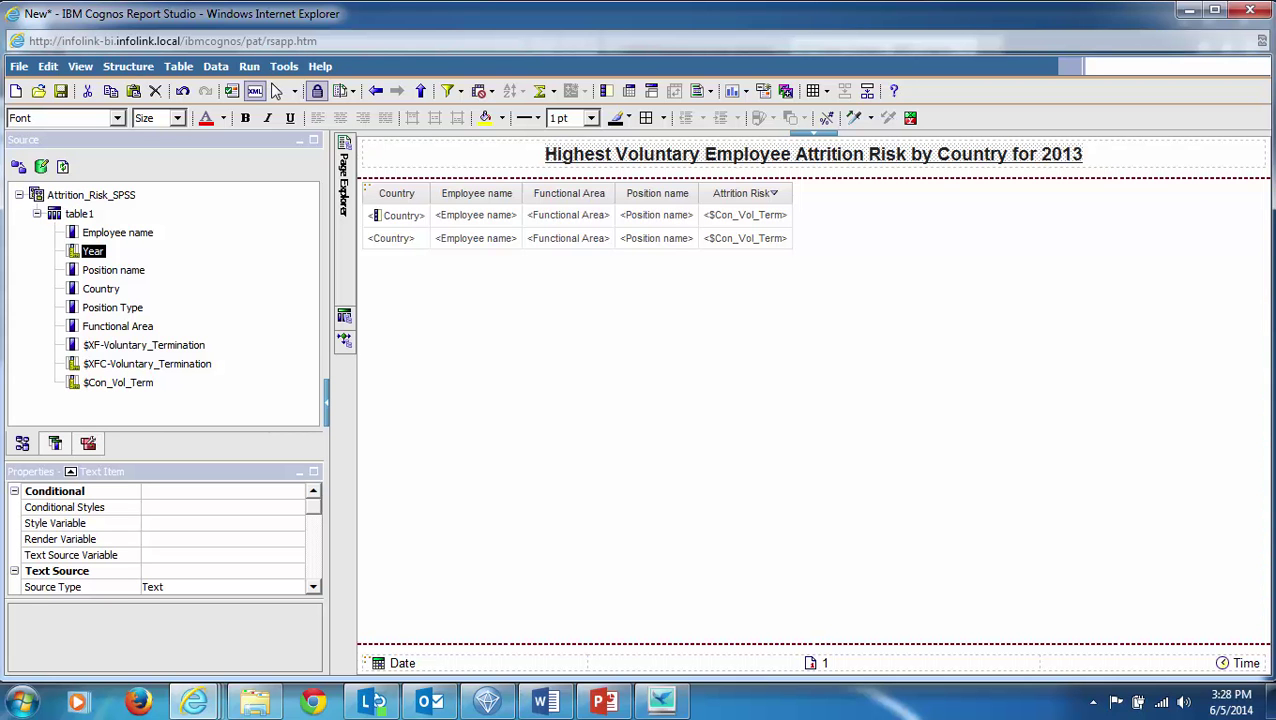
# - Run the report in HTML from the Run Report dropdown
pyautogui.click(296, 91)
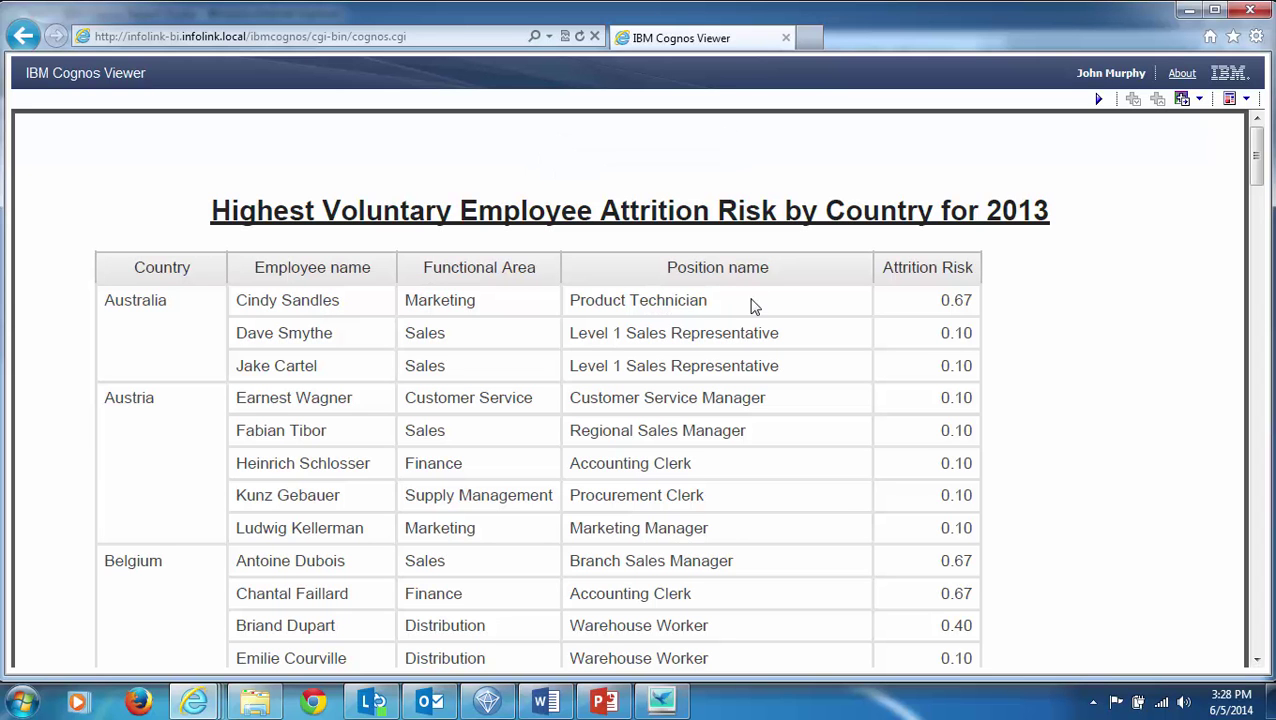
pyautogui.click(1259, 167)
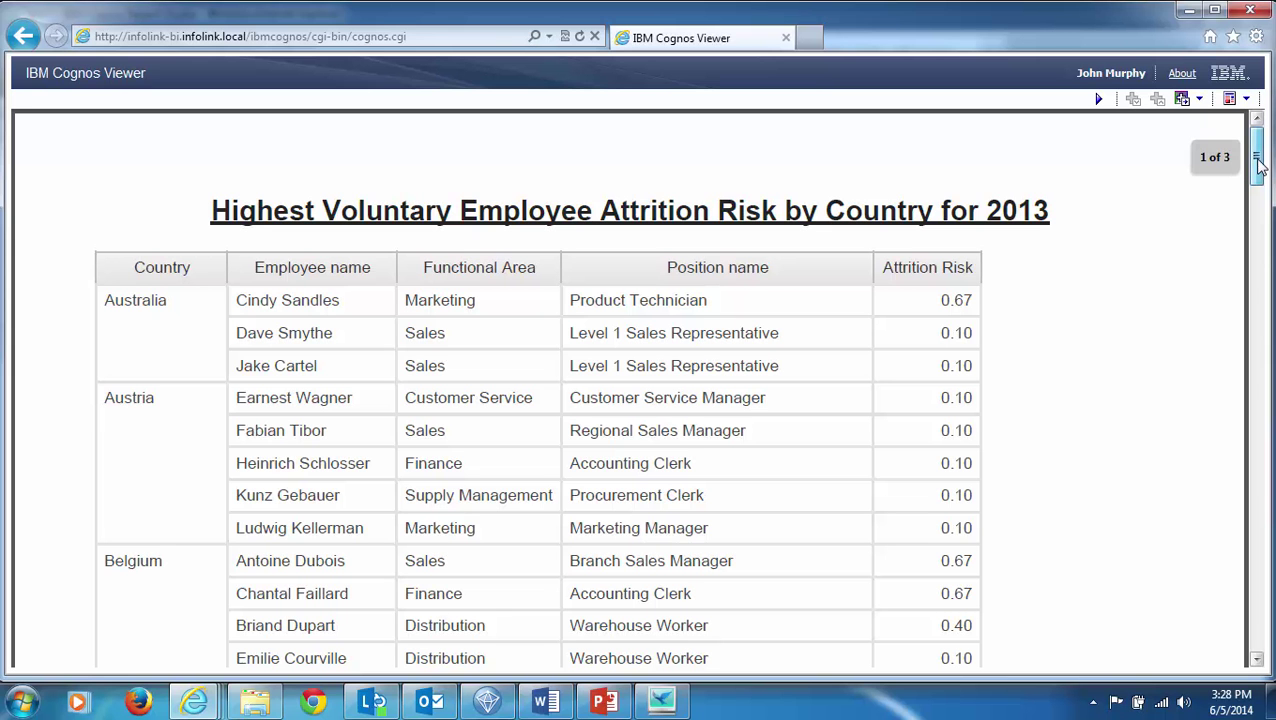